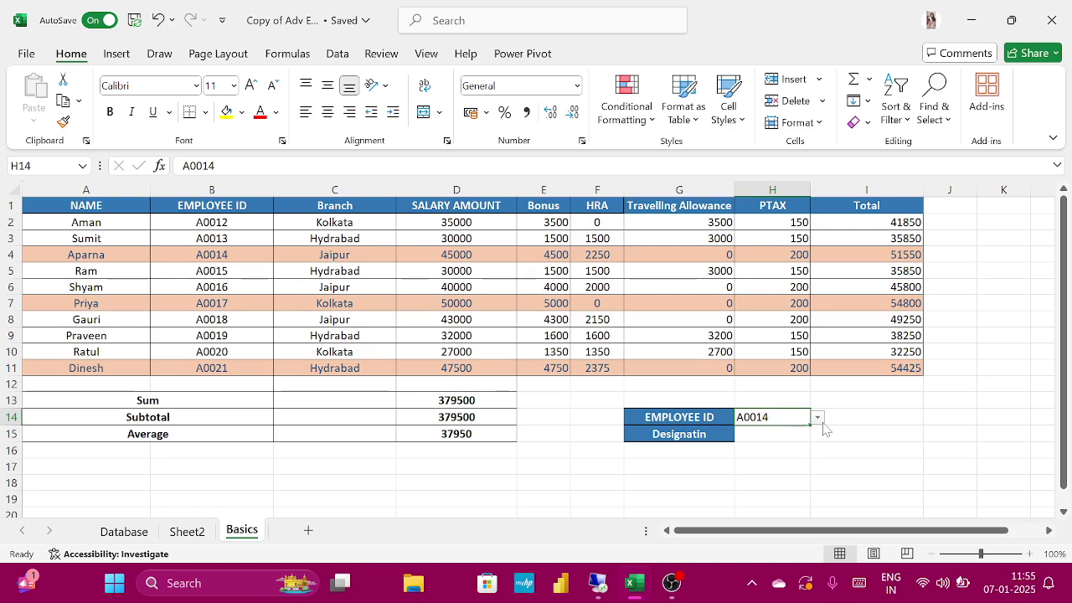
Step: Set the employee ID in cell H14 to the one listed in row 6, using its list of choices
click(817, 417)
click(767, 454)
Step: Start an IF formula in the designation cell H15 with a VLOOKUP nested as its logical test
click(767, 433)
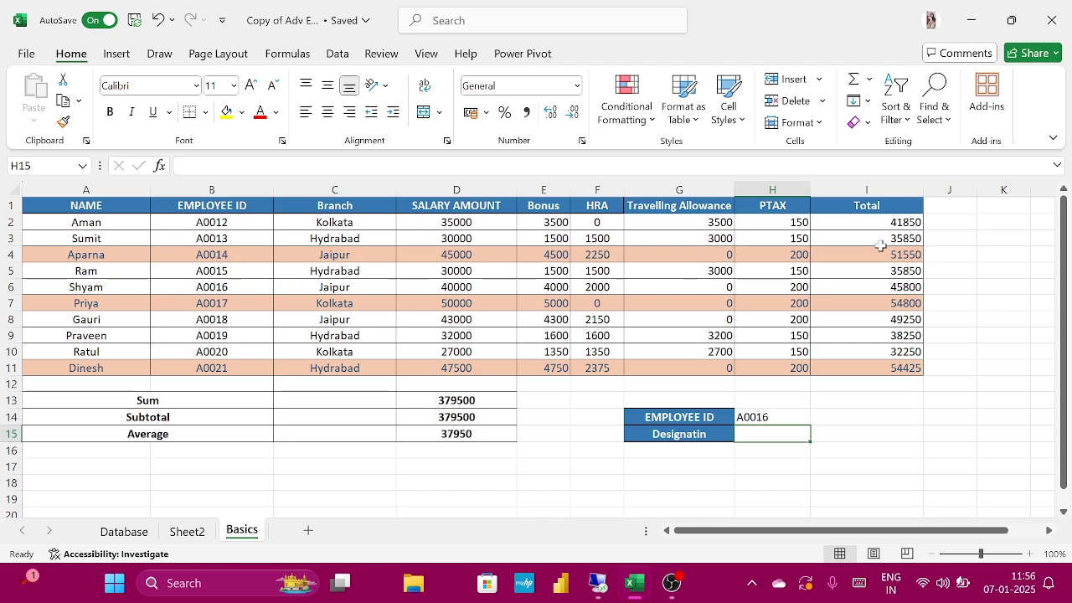
text(=if)
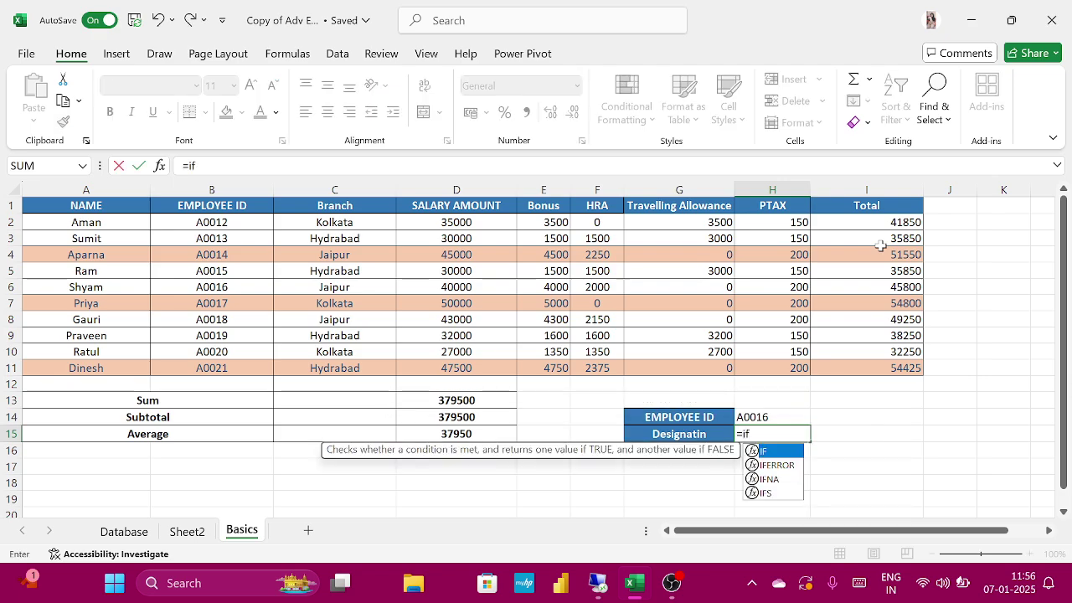
key(Tab)
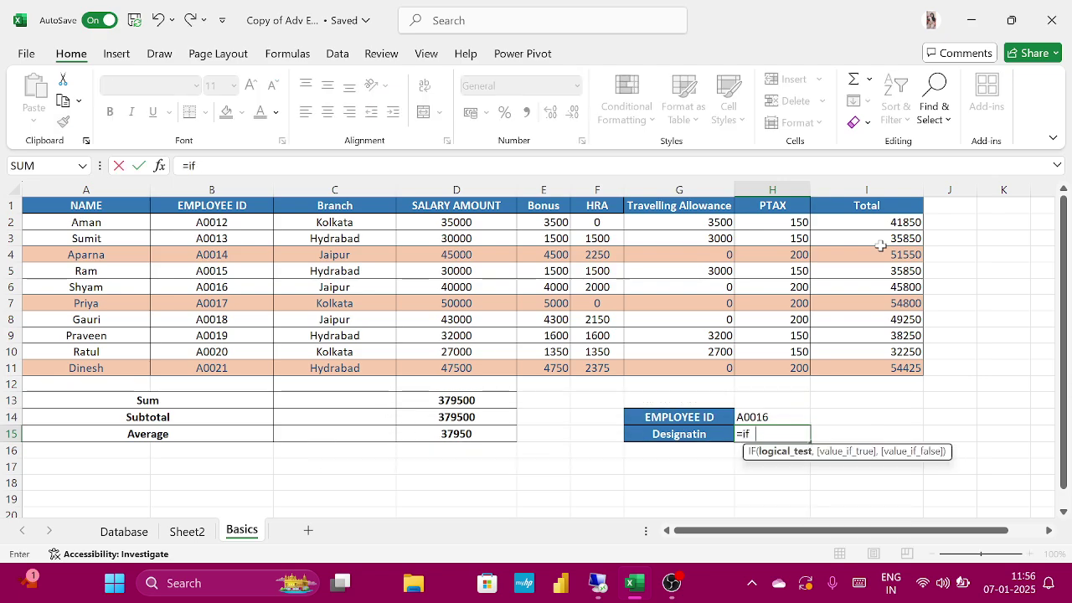
text(v)
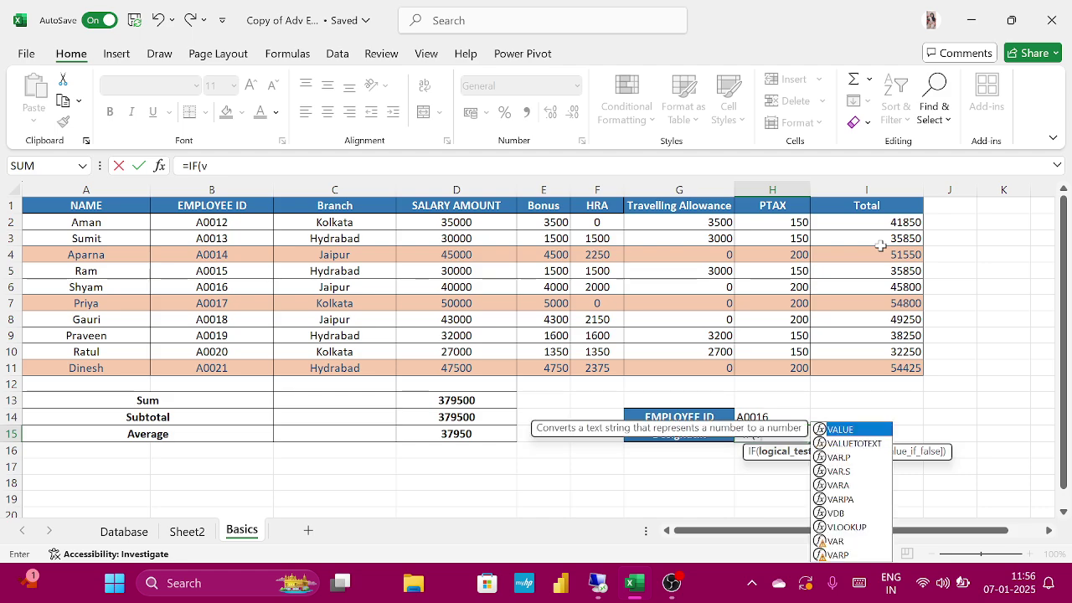
text(lookup)
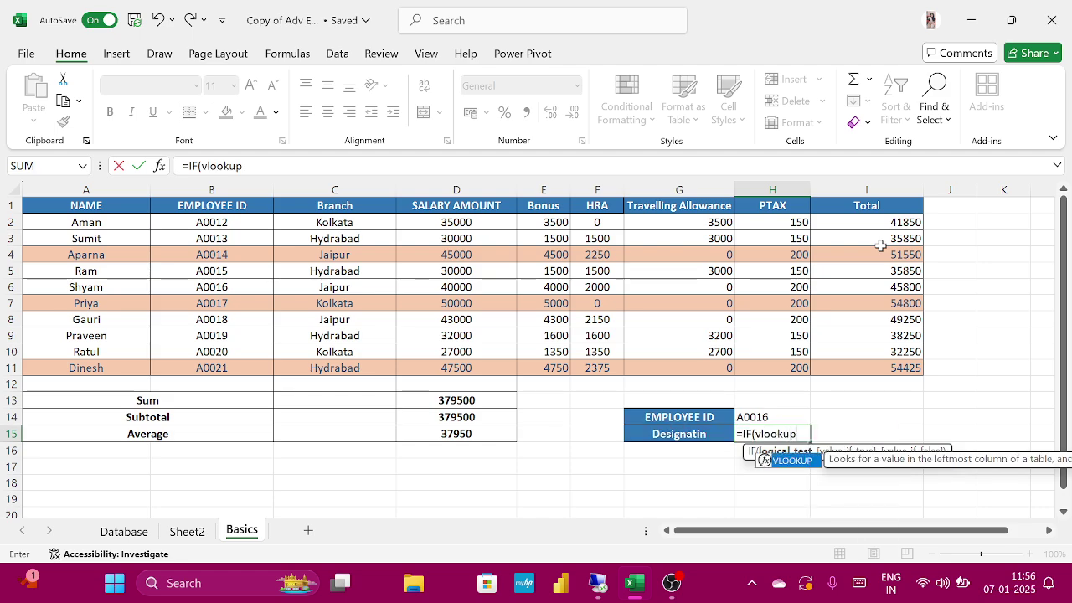
key(Tab)
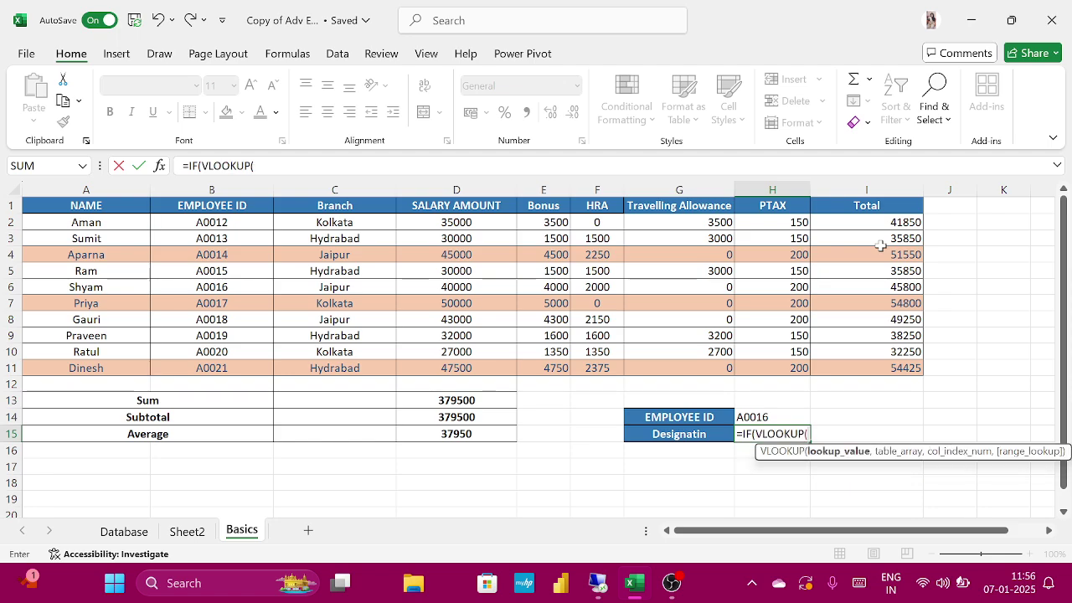
click(788, 416)
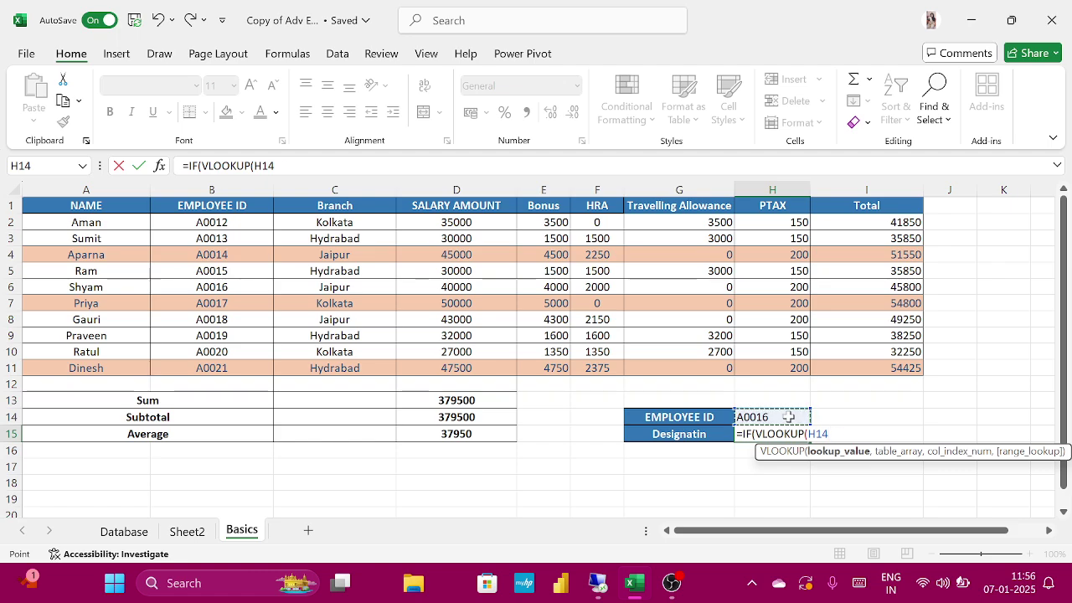
key(F4)
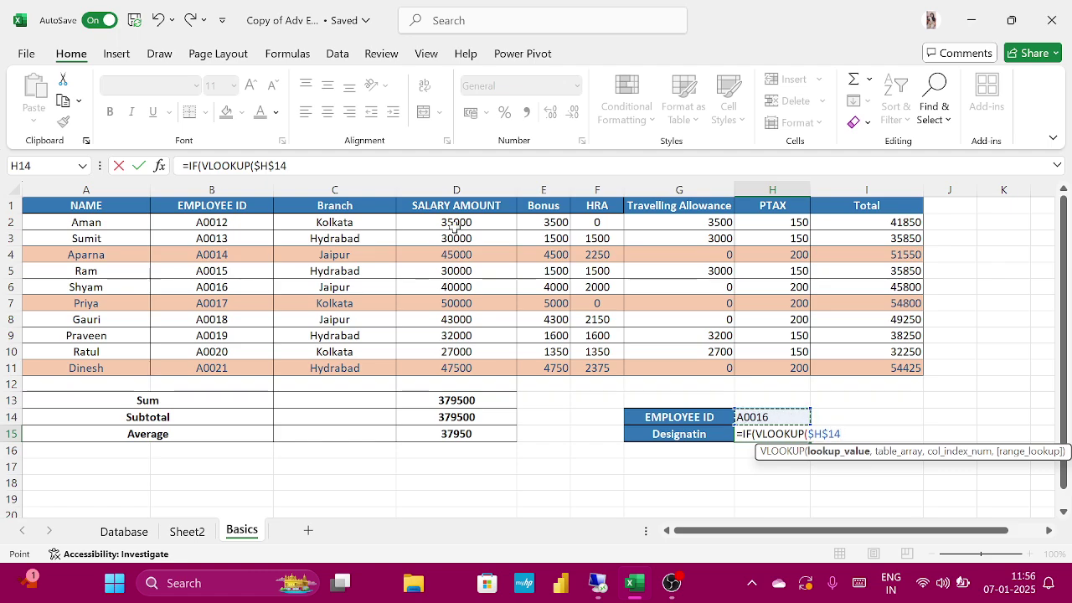
click(201, 206)
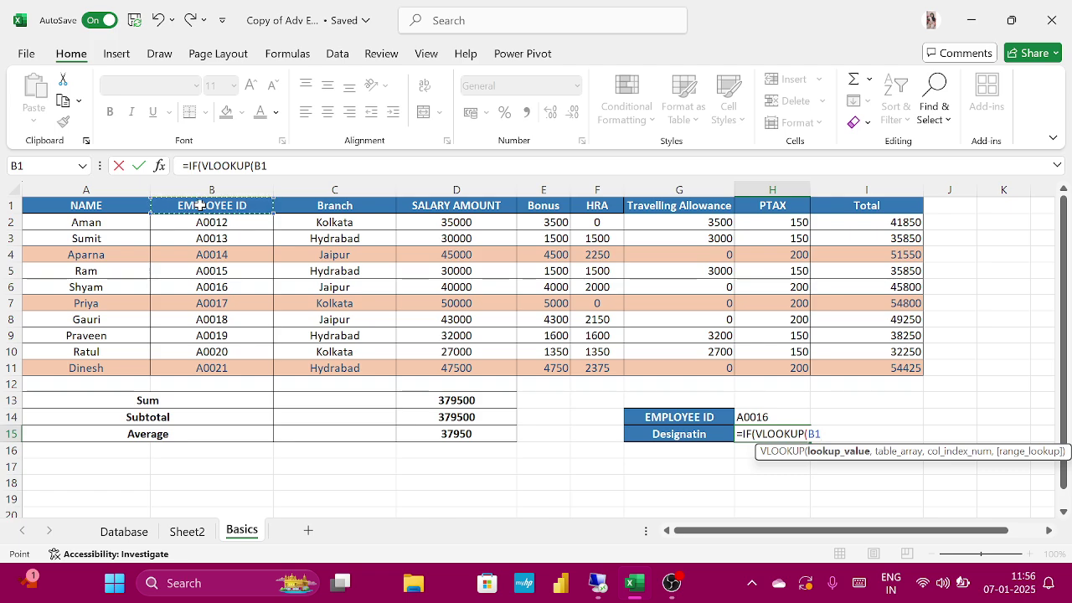
key(shift+Right)
key(shift+Right)
key(shift+Right)
key(shift+Right)
key(shift+Right)
key(shift+Right)
key(shift+Right)
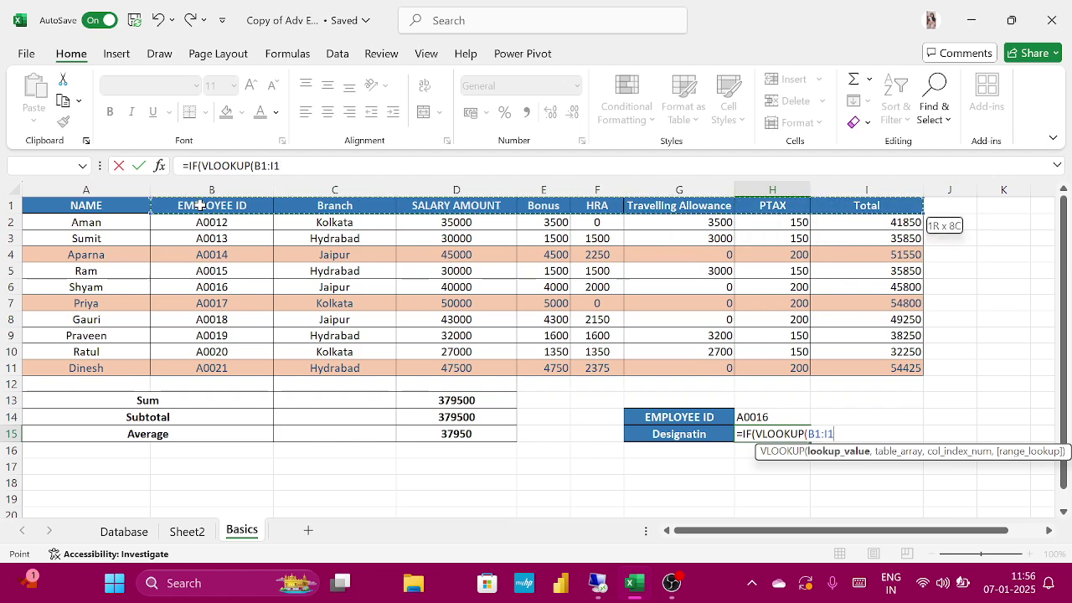
key(shift+Down)
key(shift+Down)
key(shift+Down)
key(shift+Down)
key(shift+Down)
key(shift+Down)
key(shift+Down)
key(shift+Down)
key(shift+Down)
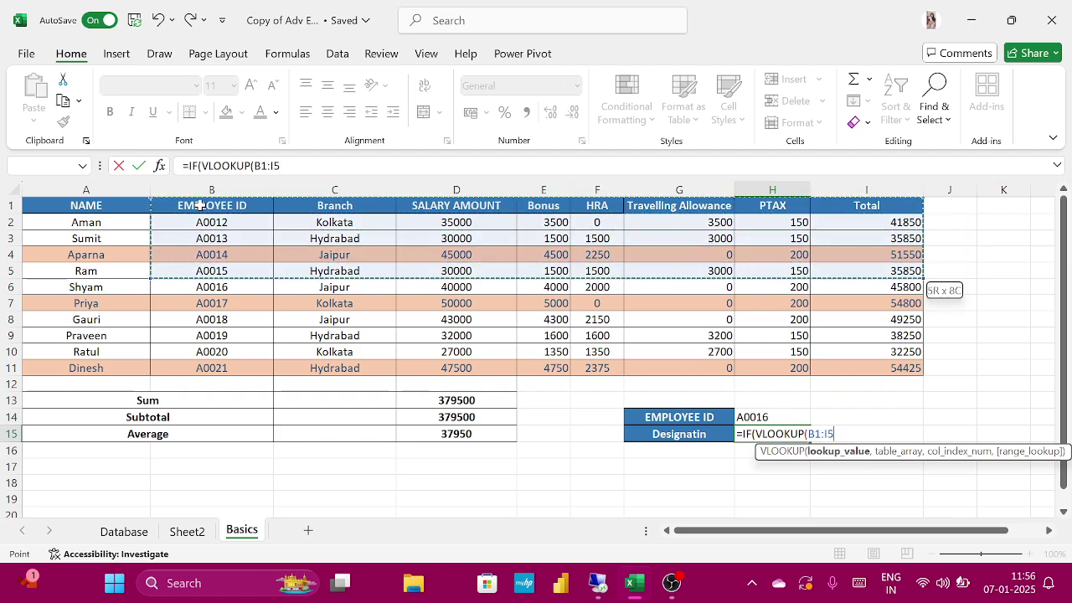
key(shift+Down)
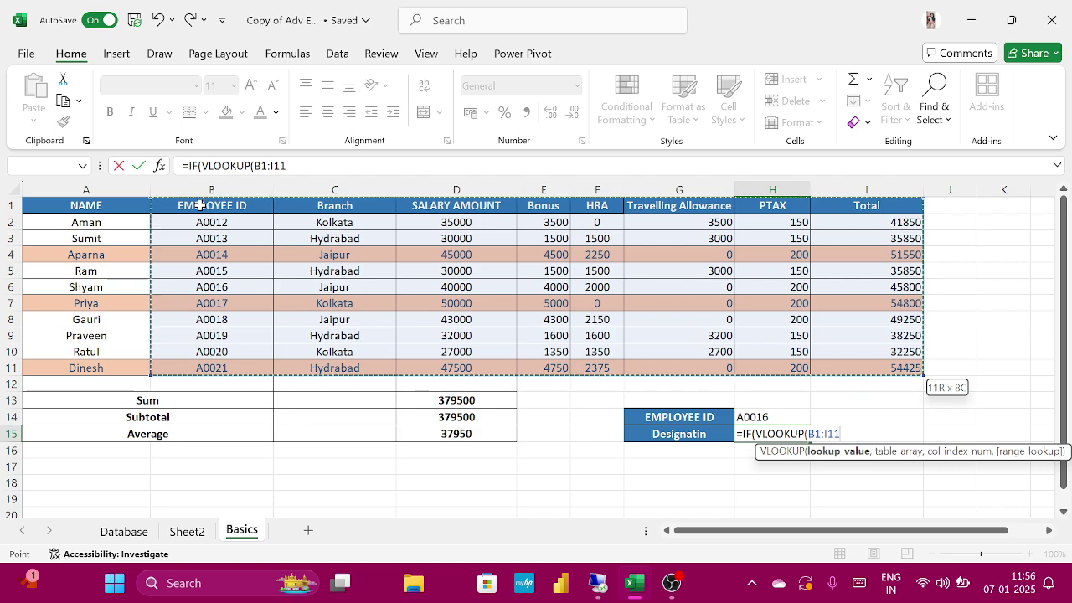
key(BackSpace)
key(BackSpace)
key(BackSpace)
key(BackSpace)
key(BackSpace)
key(BackSpace)
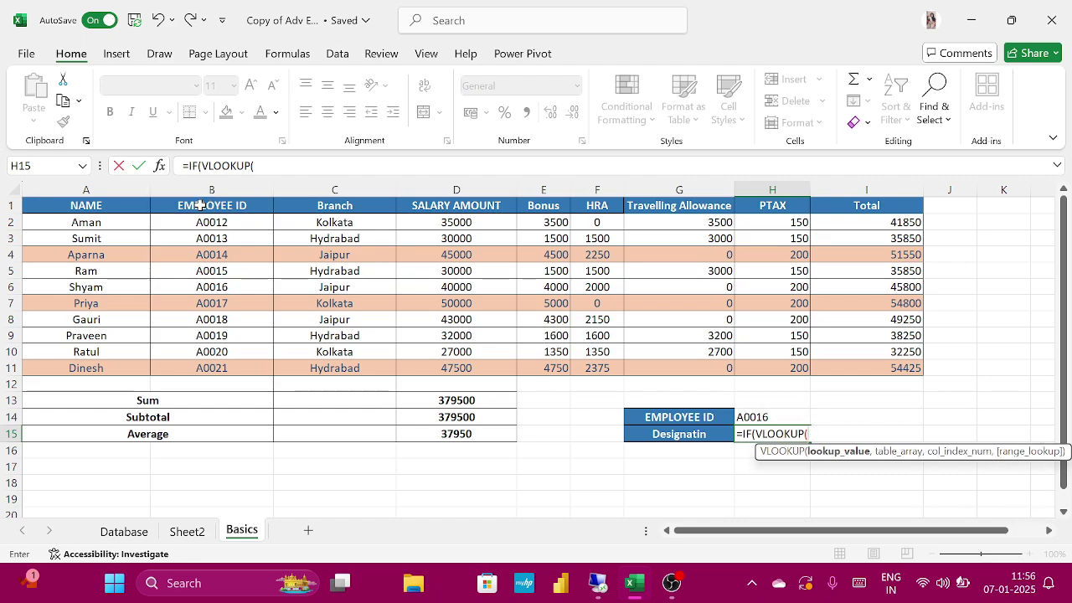
Step: Complete the nested VLOOKUP with lookup value $H$14, table array B1:I11, column index 8 and range lookup 0
click(748, 413)
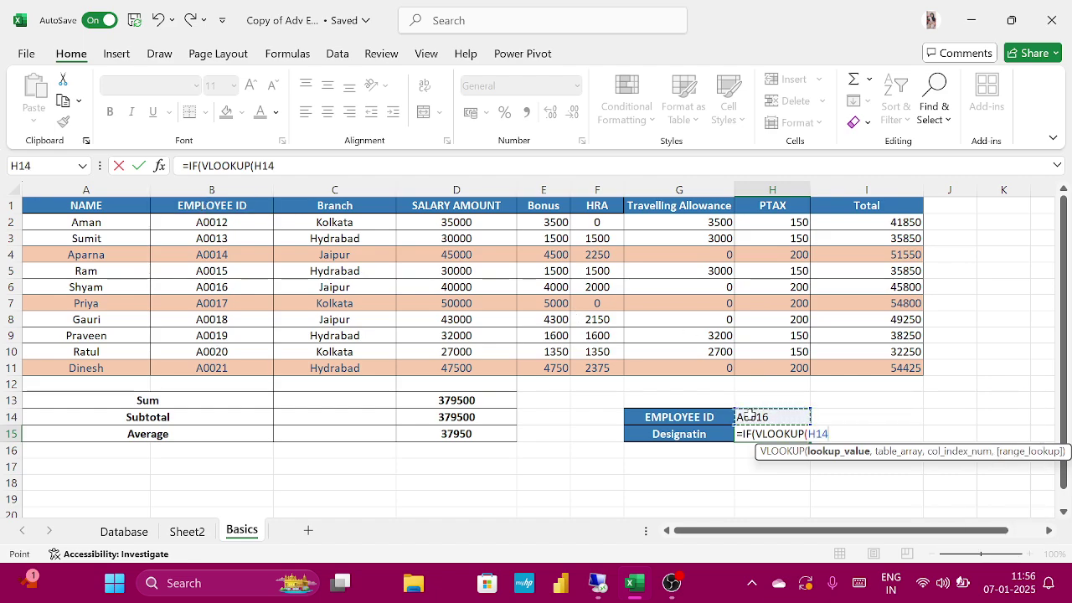
key(F4)
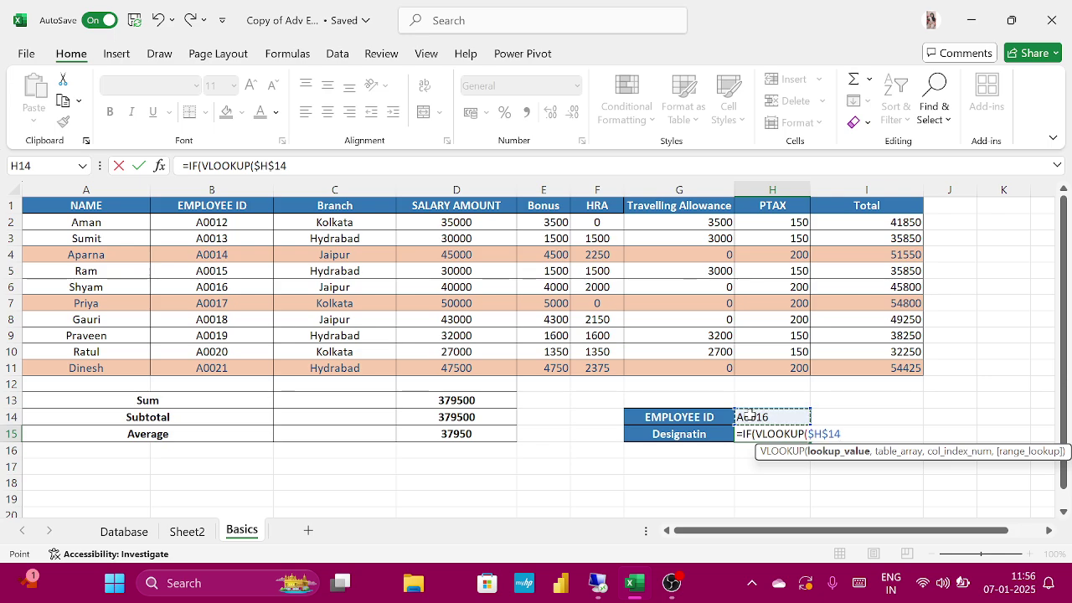
text(,)
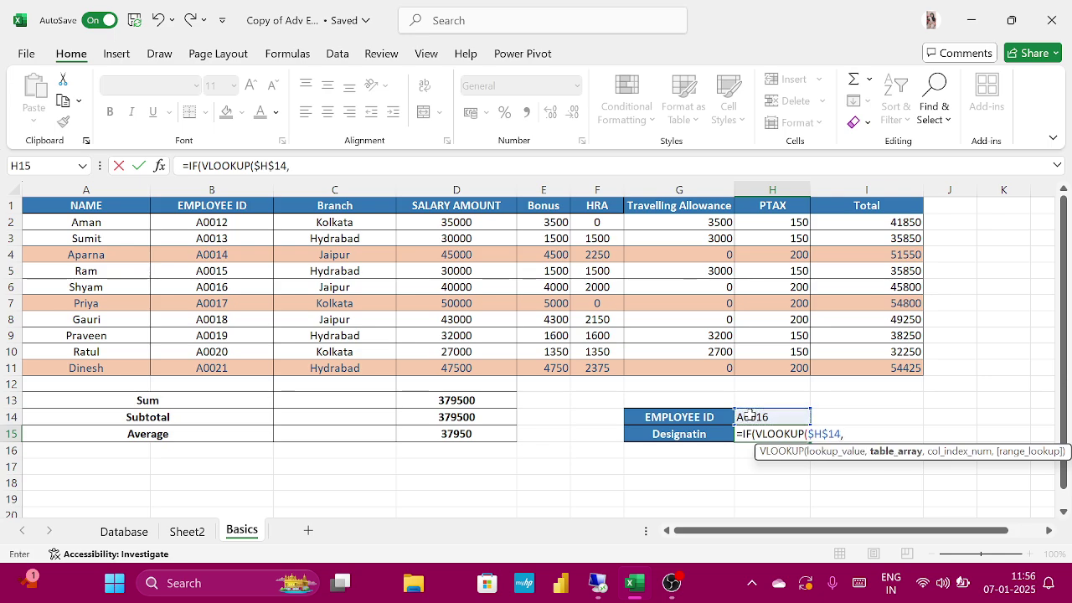
click(242, 206)
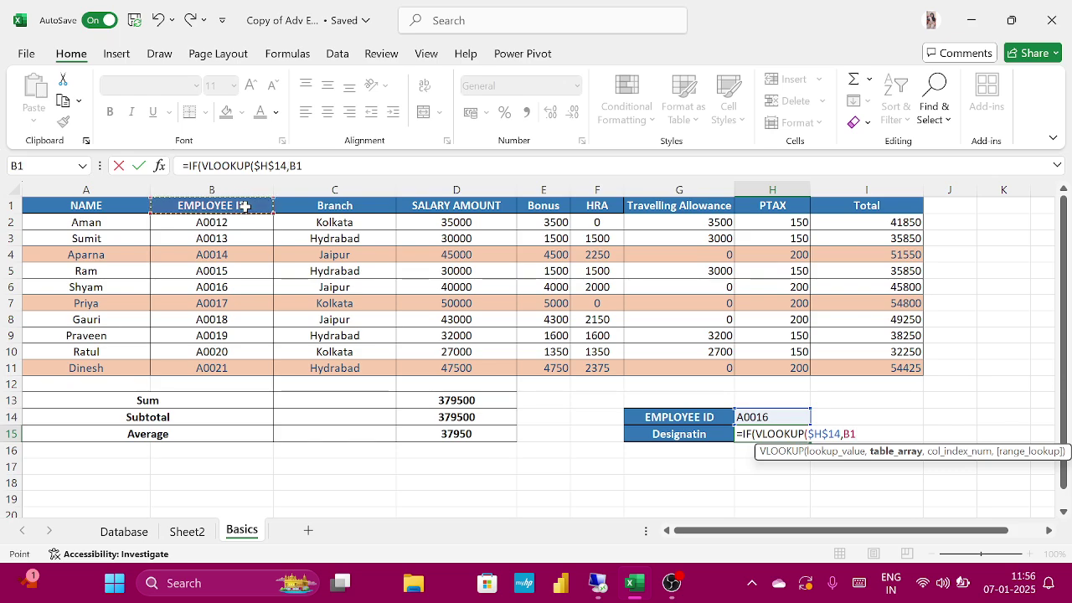
key(ctrl+shift+Right)
key(ctrl+shift+Down)
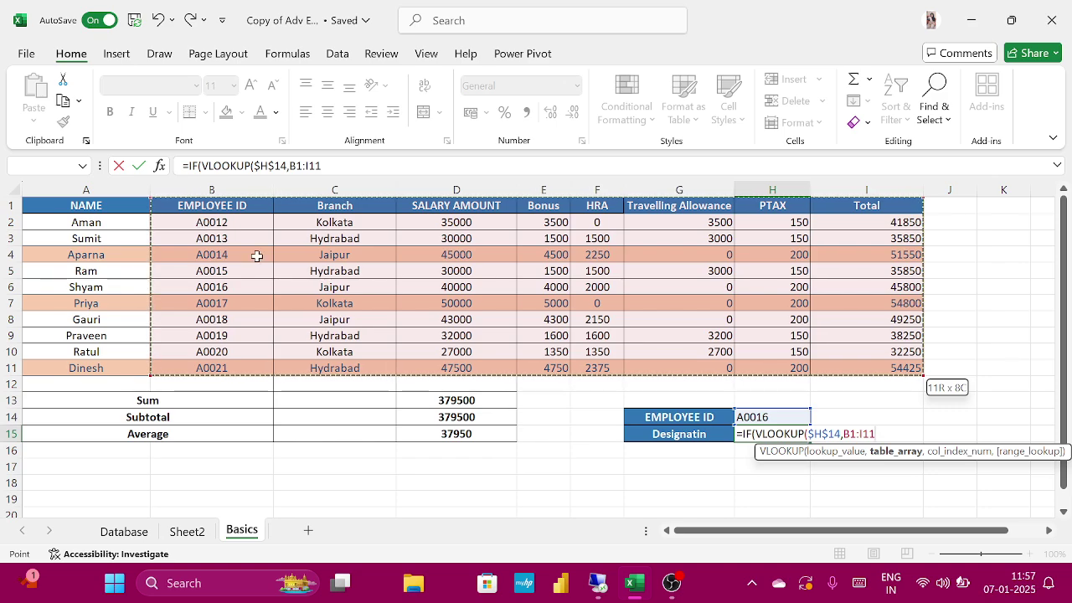
text(,)
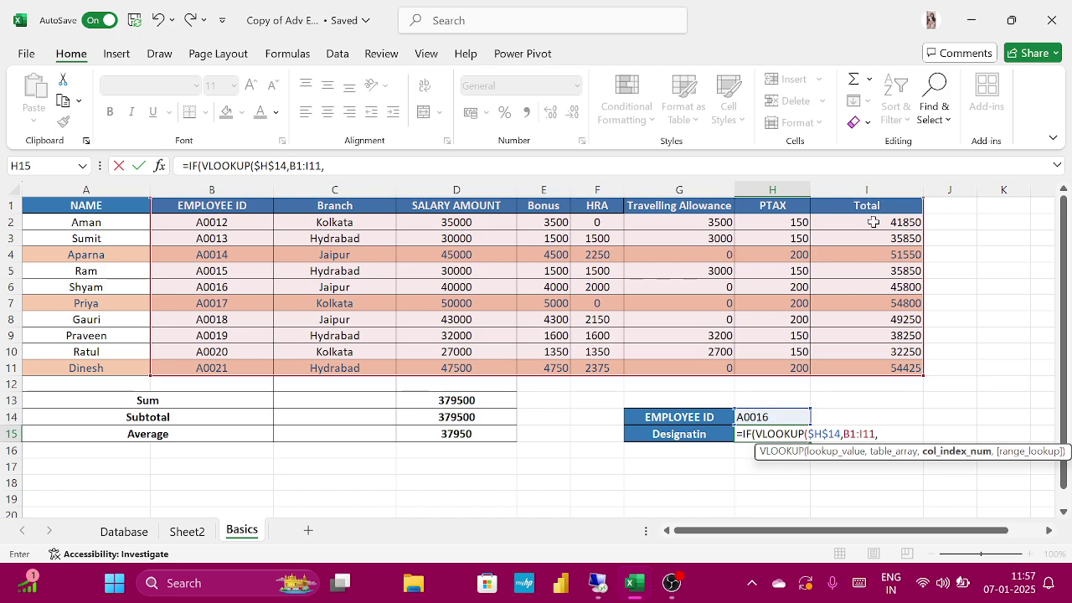
text(8)
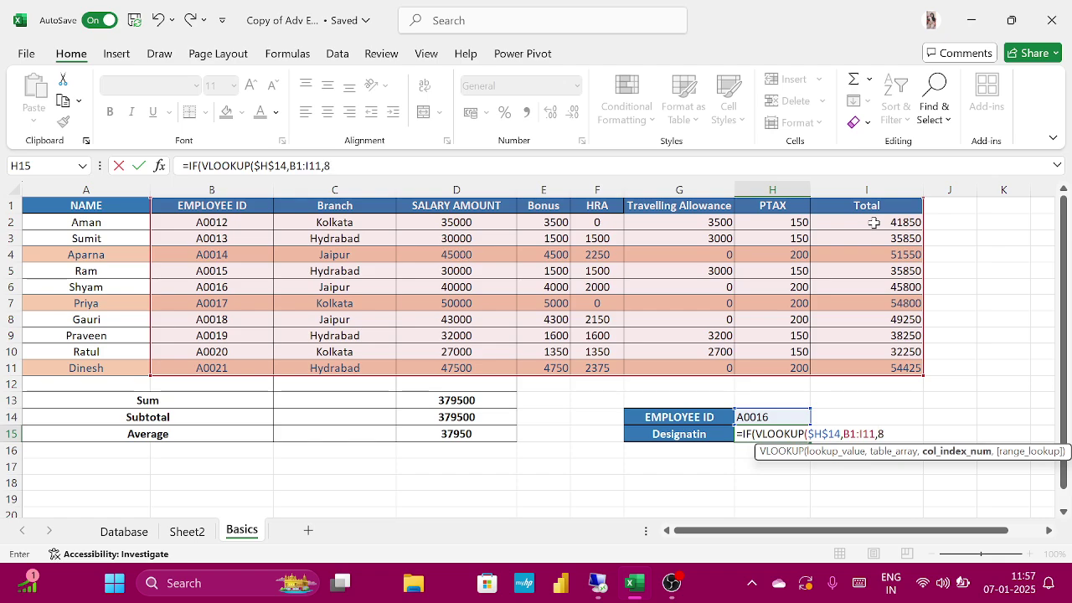
text(,0)
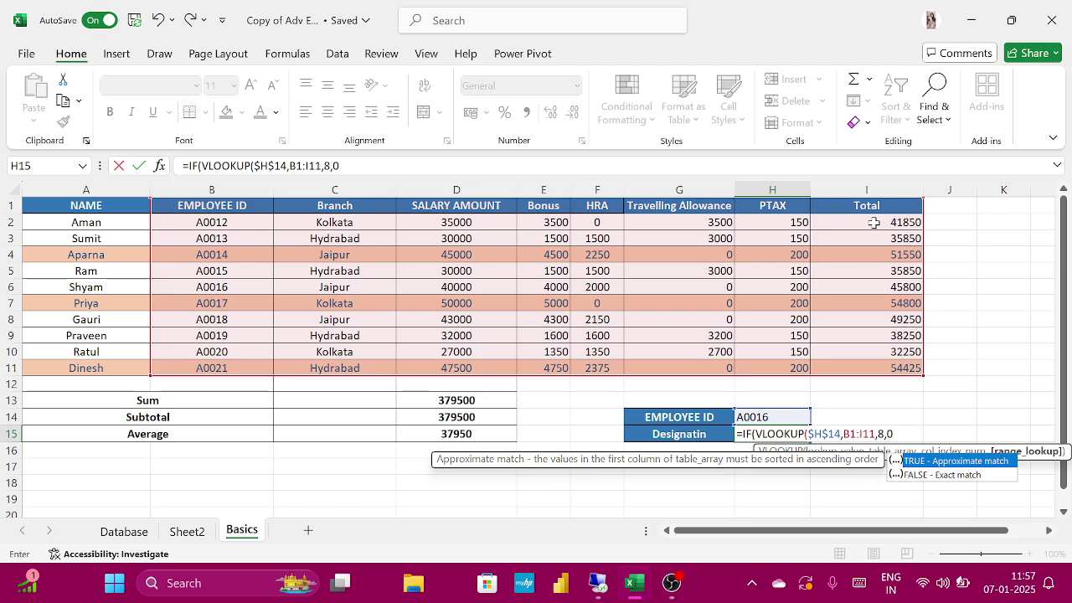
text())
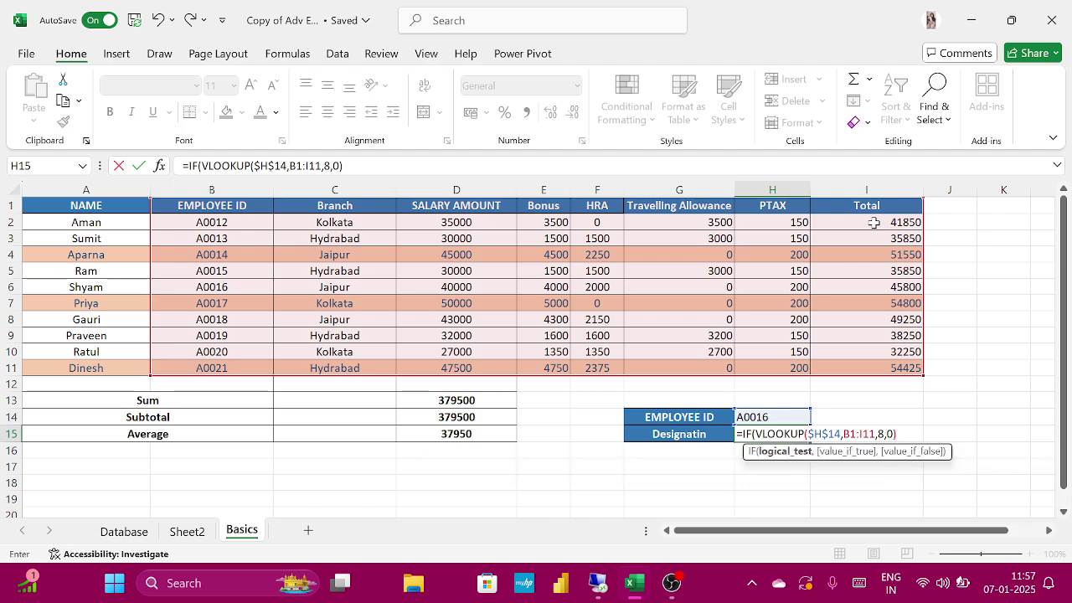
Step: Finish the IF formula's logical test by checking whether the VLOOKUP result is greater than 50000
text(,)
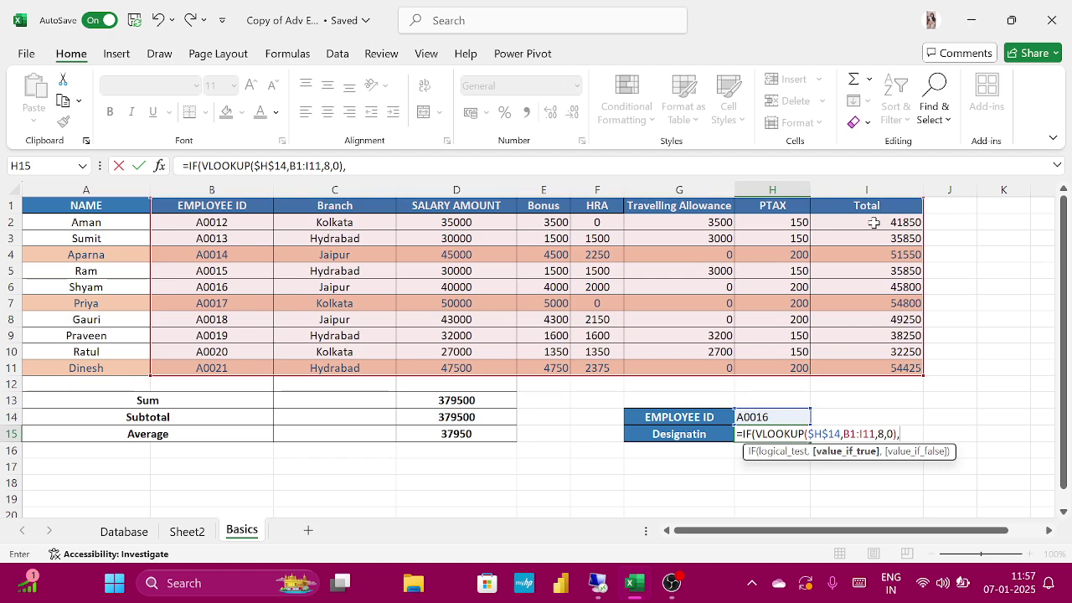
key(BackSpace)
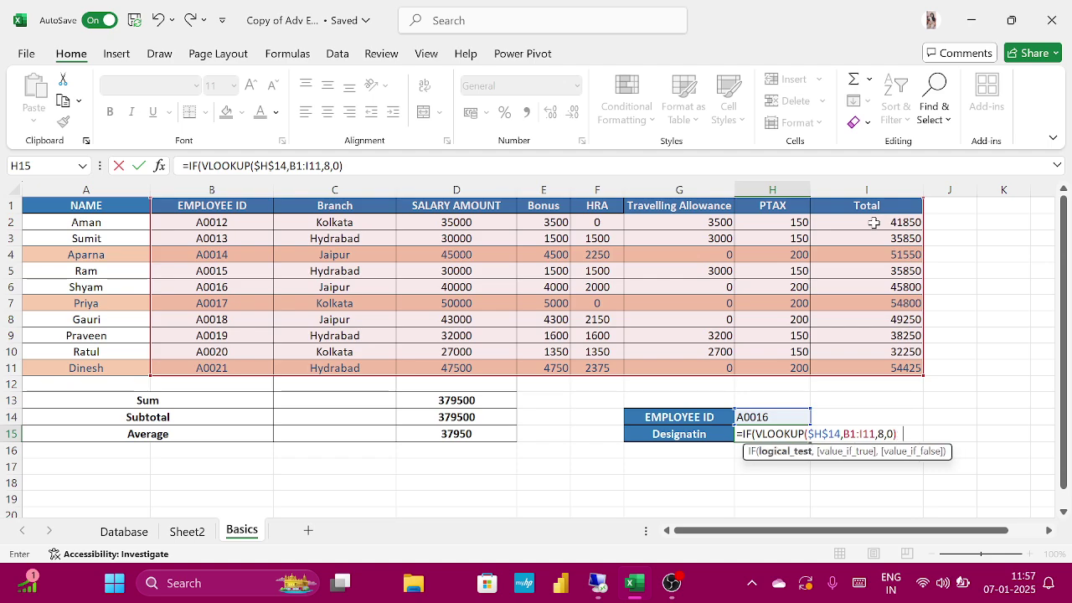
text(>50,0)
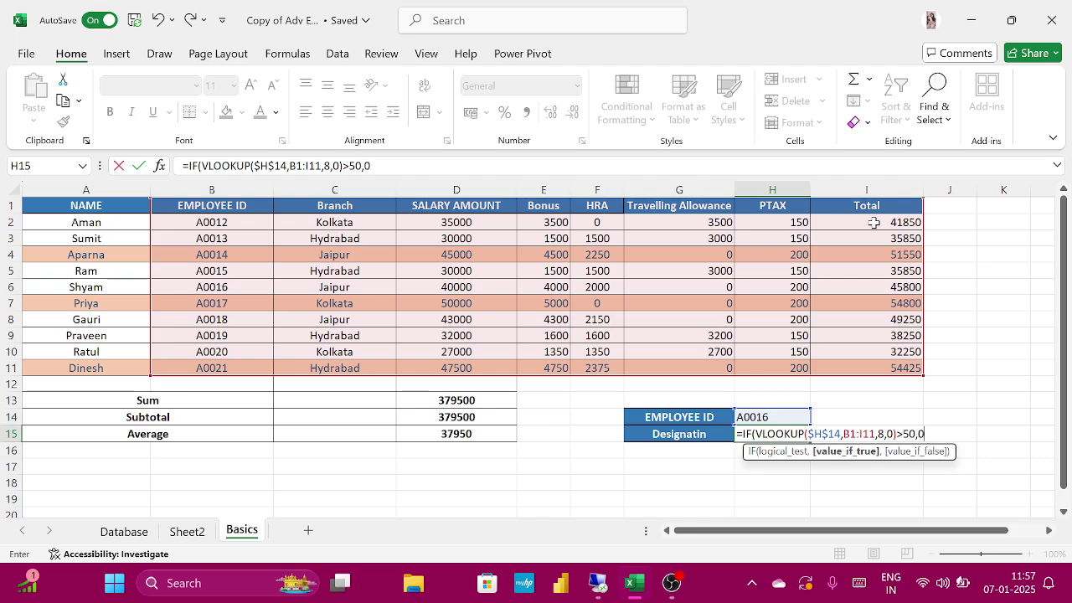
text(00)
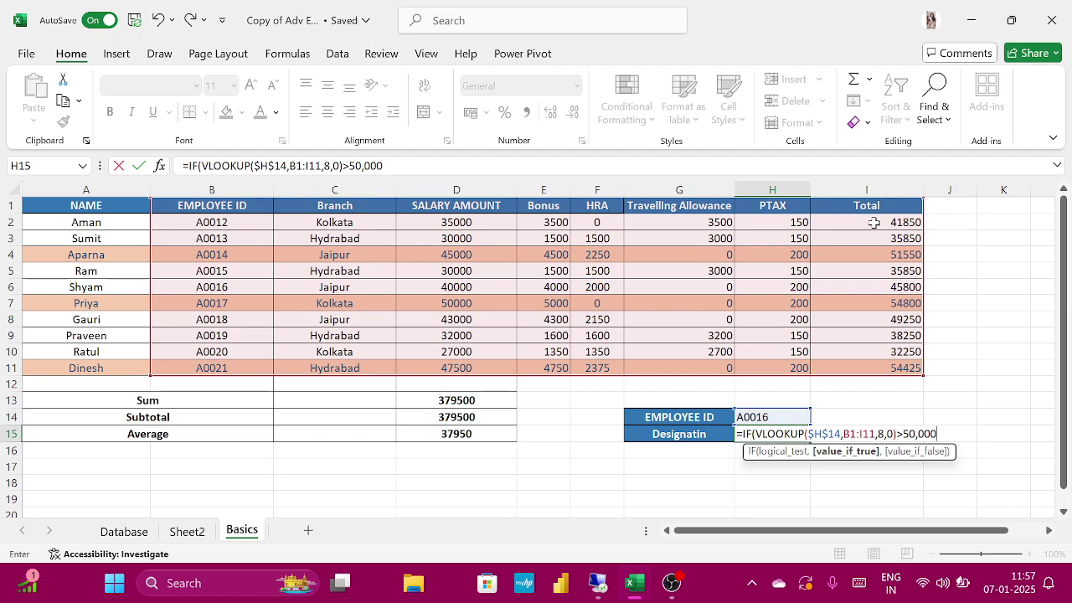
key(BackSpace)
key(BackSpace)
key(BackSpace)
key(BackSpace)
text(0000)
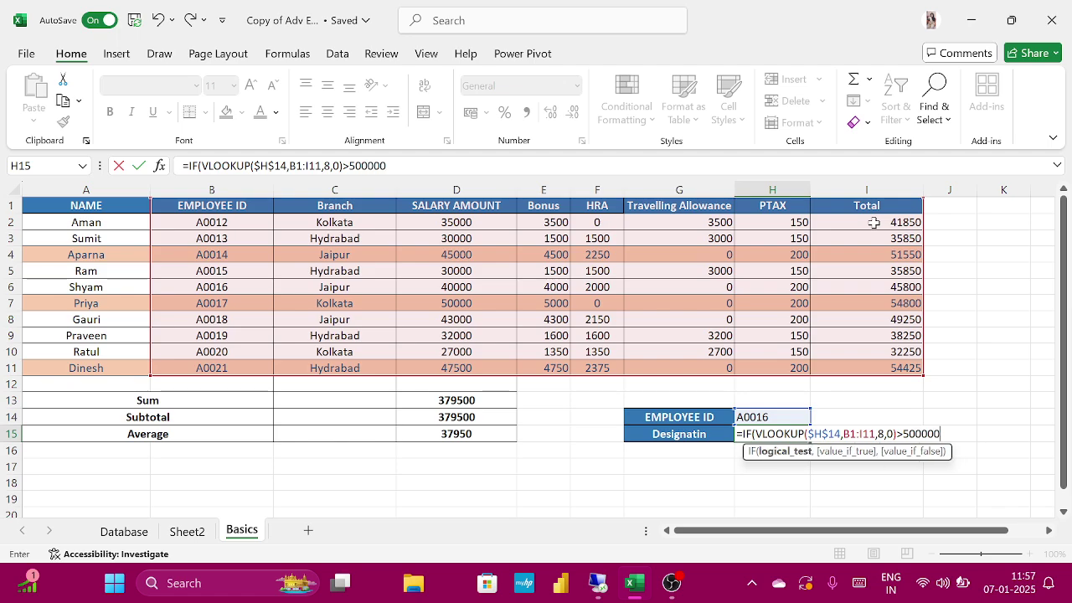
key(BackSpace)
text(,)
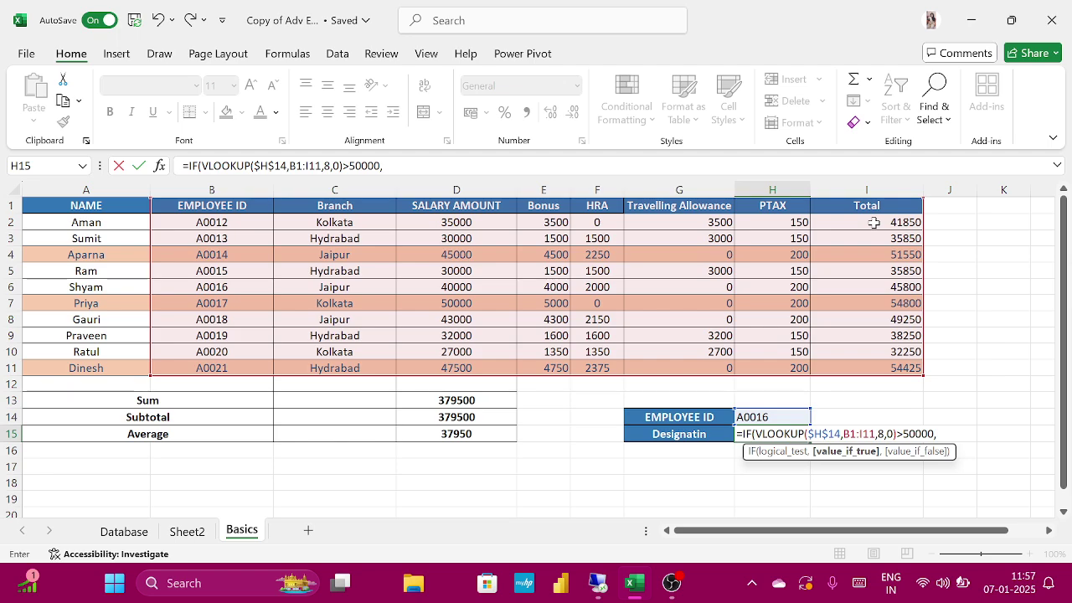
Step: Make the IF formula return "Manager" when true and "Asst. Manager" when false, and enter it in H15
text("Manager",)
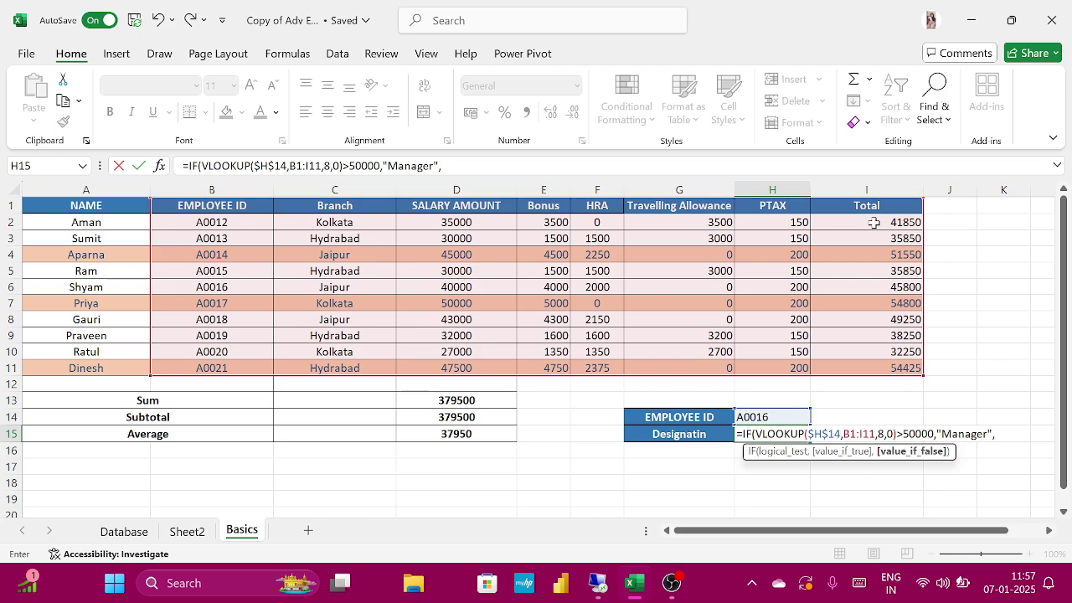
text("Asst, Manager)
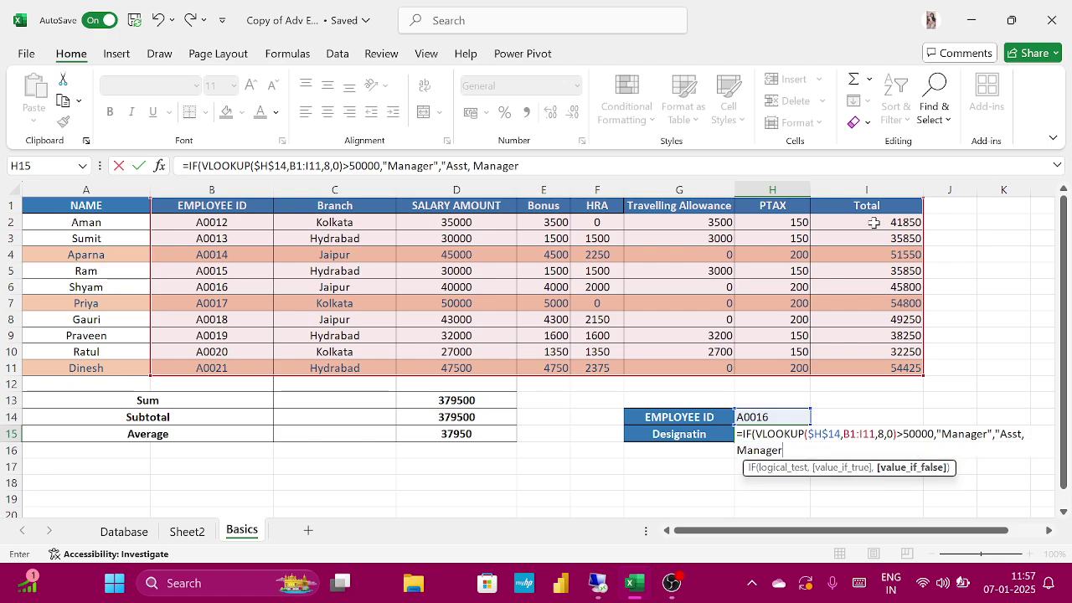
text("))
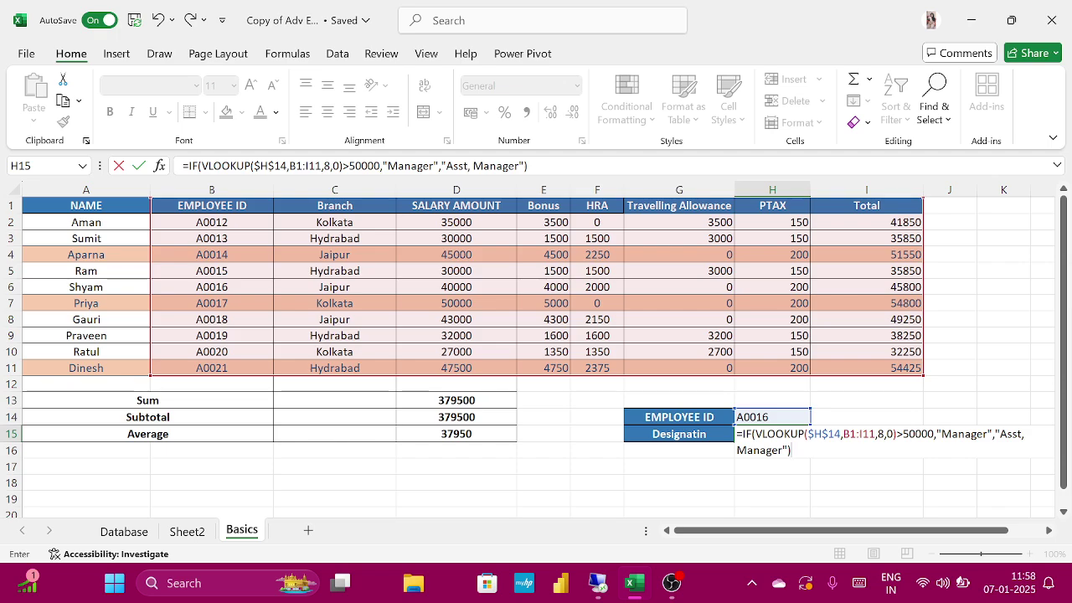
click(470, 166)
key(BackSpace)
text(.)
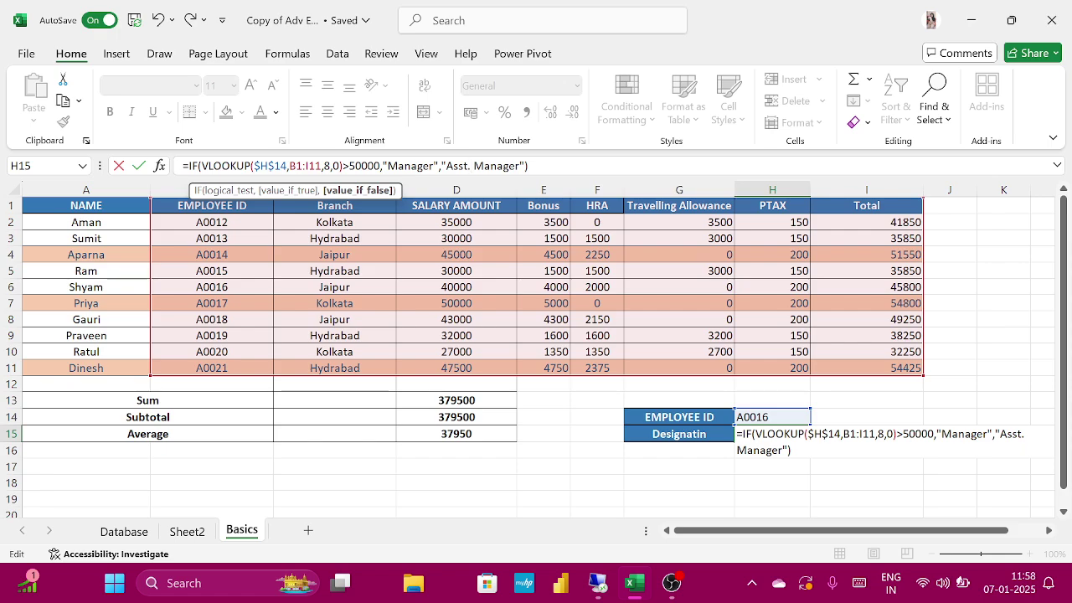
key(Return)
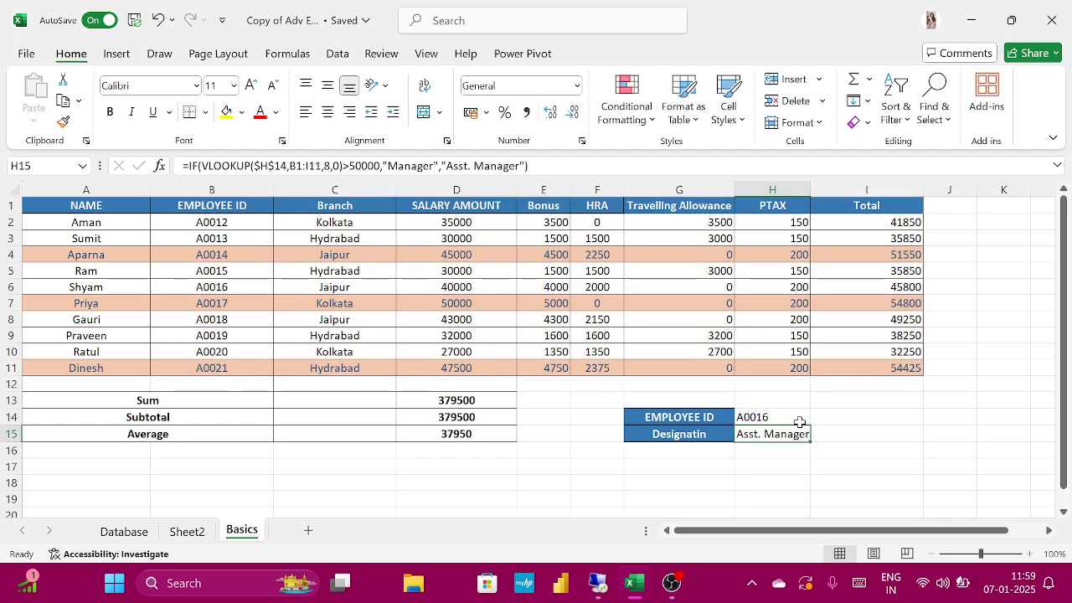
drag(800, 420, 808, 442)
key(alt)
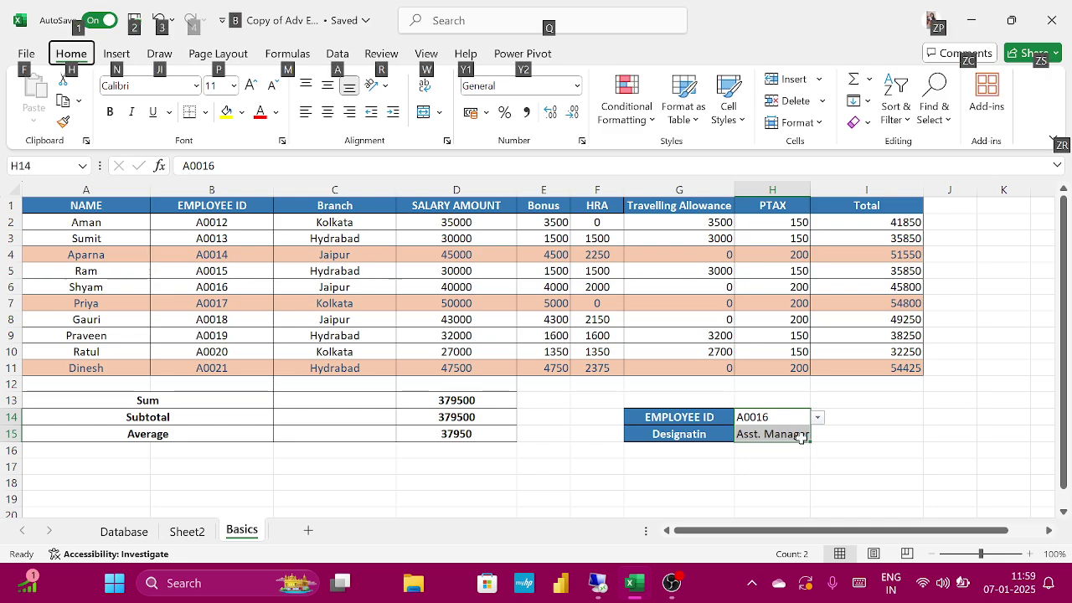
key(h)
key(b)
key(Escape)
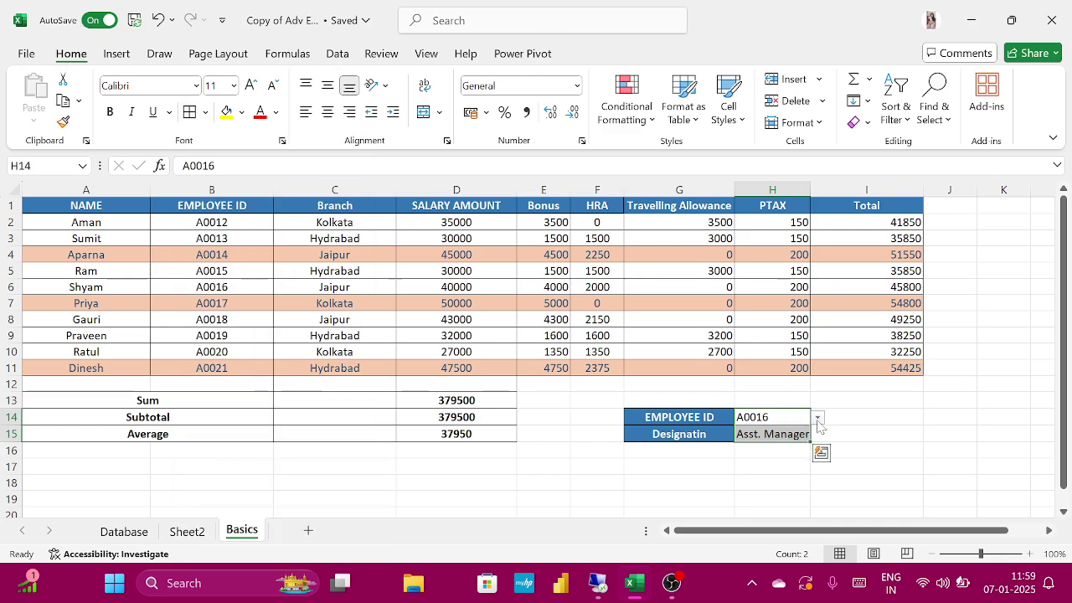
Step: Autofit column H to its contents and test the designation formula by setting H14 to the employee ID from B4, followed by the one from B6
double_click(810, 189)
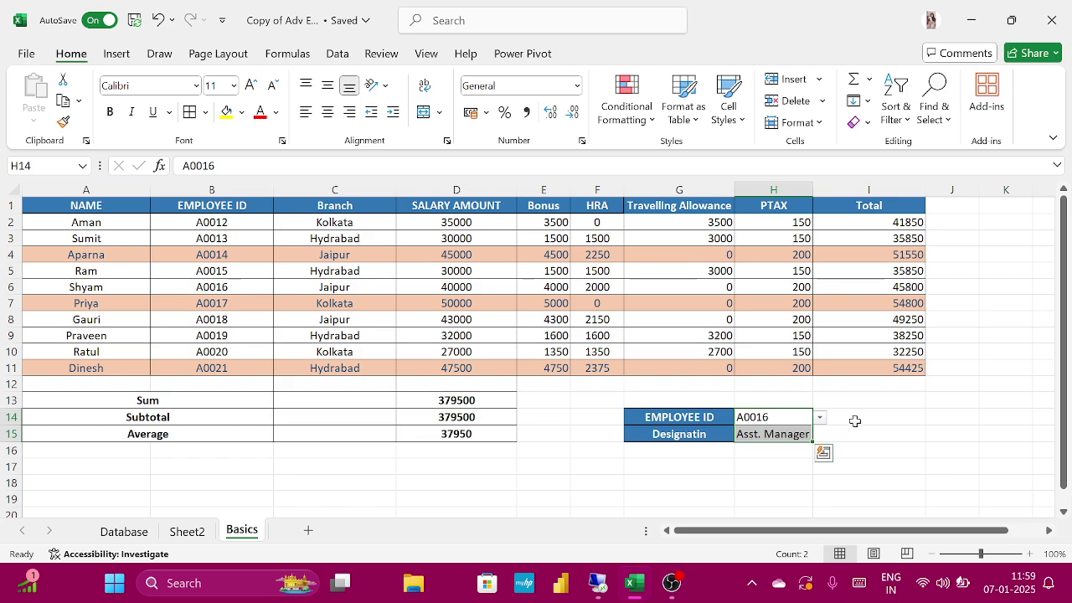
click(820, 418)
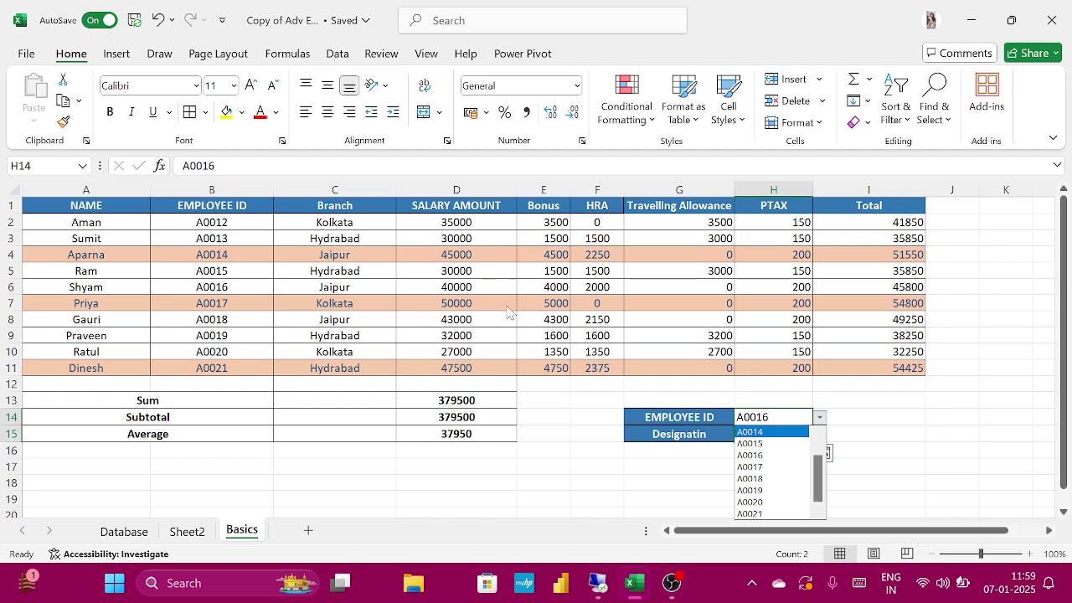
click(778, 432)
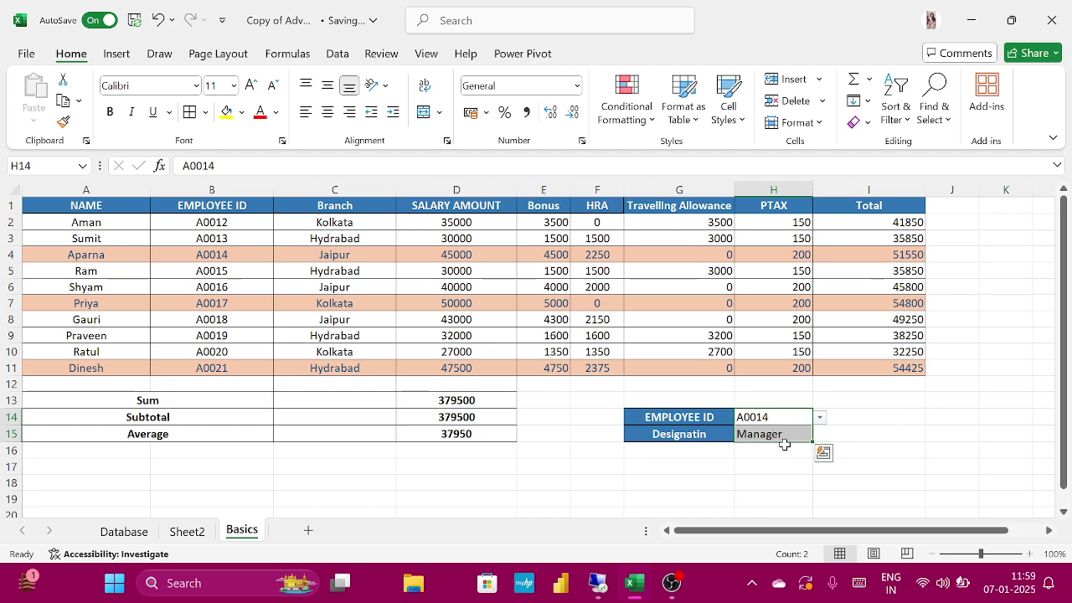
click(820, 418)
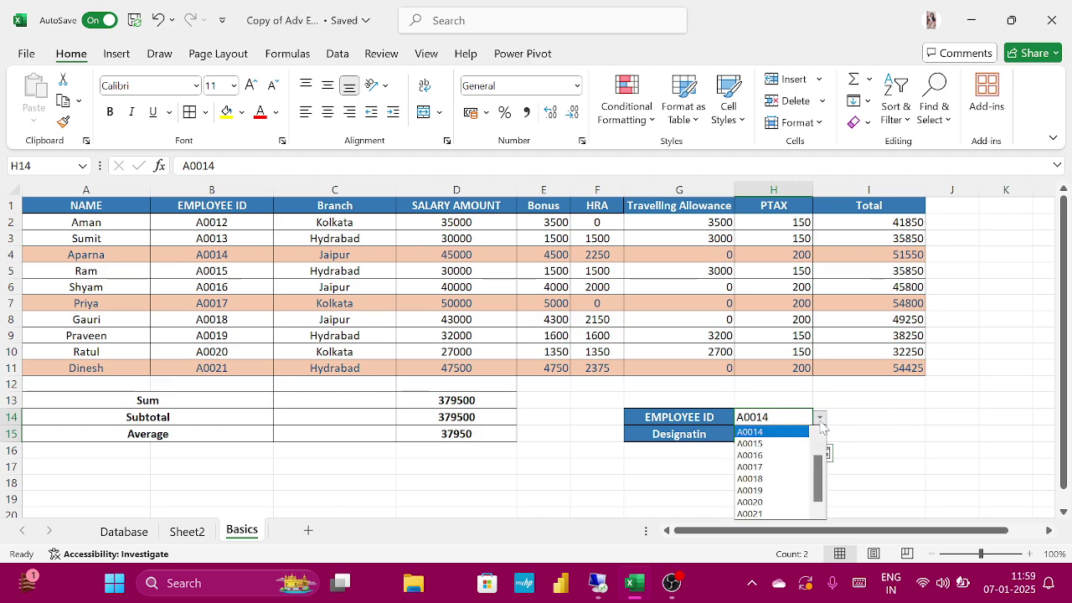
click(792, 457)
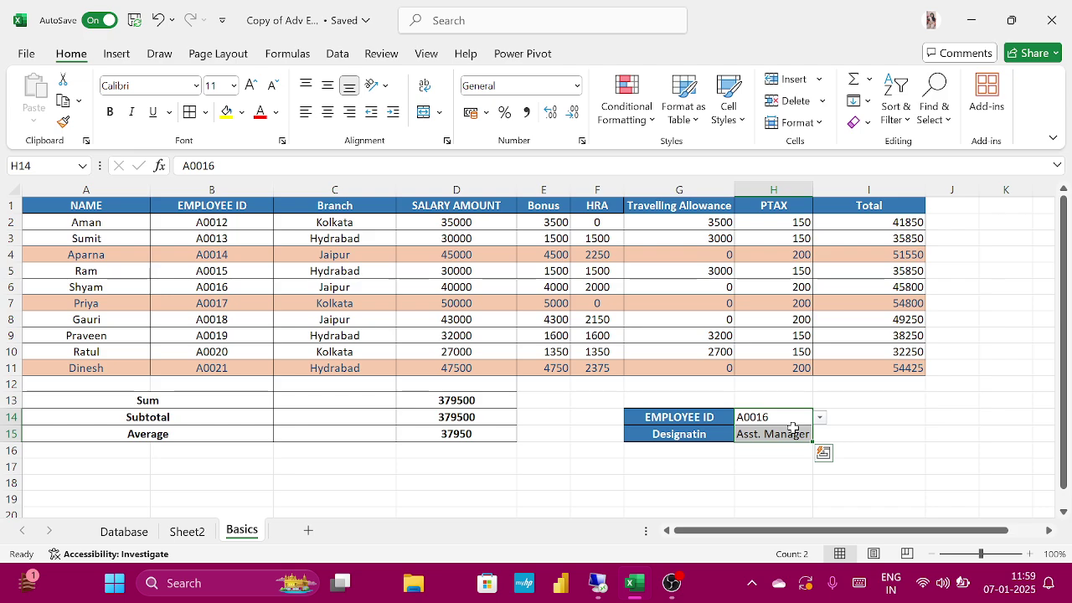
key(alt+Tab)
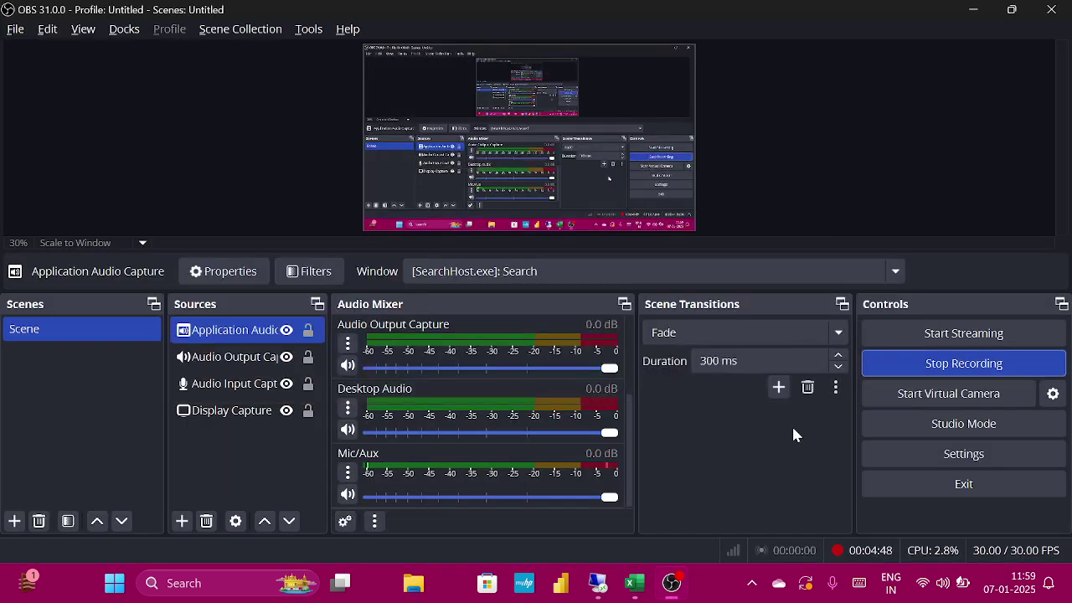